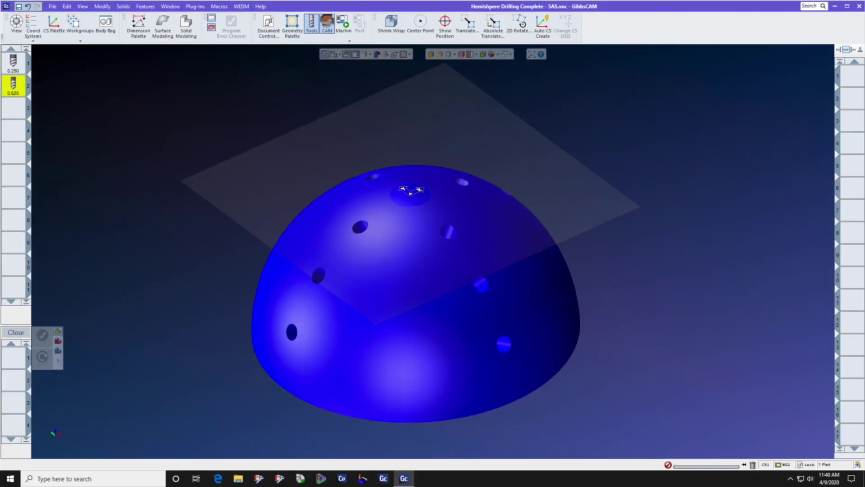
Step: Preview the five-axis machine's motion by jogging its axes in the machine simulation, and exit the simulation
middle_click_drag(415, 271, 423, 317)
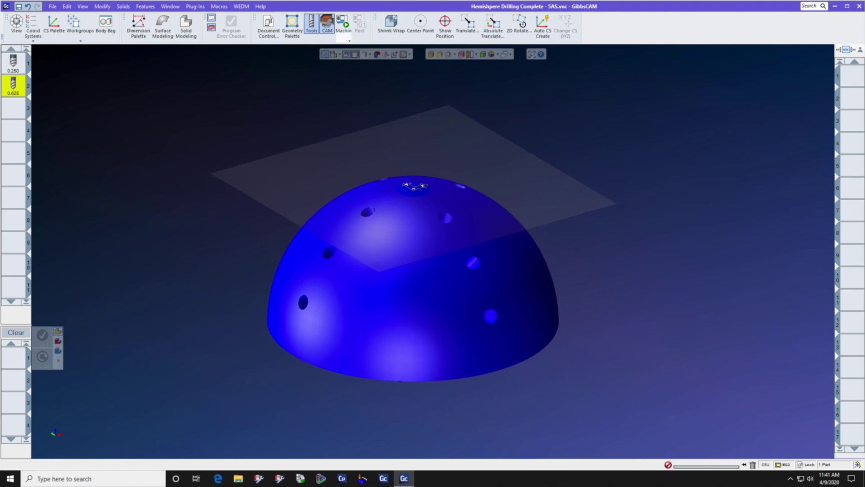
left_click(343, 28)
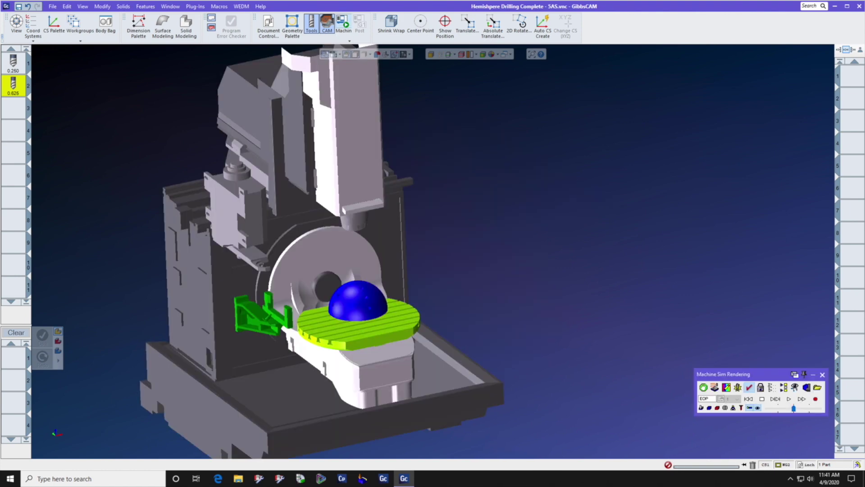
left_click(772, 387)
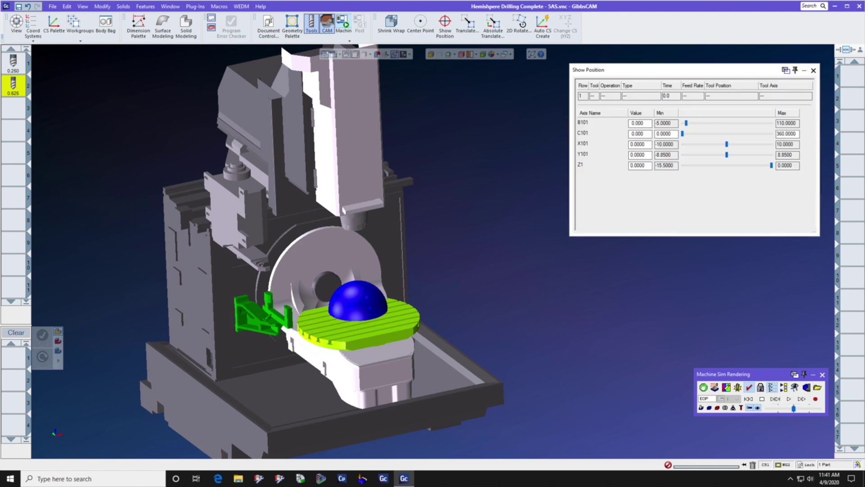
left_click_drag(686, 123, 762, 166)
left_click(814, 71)
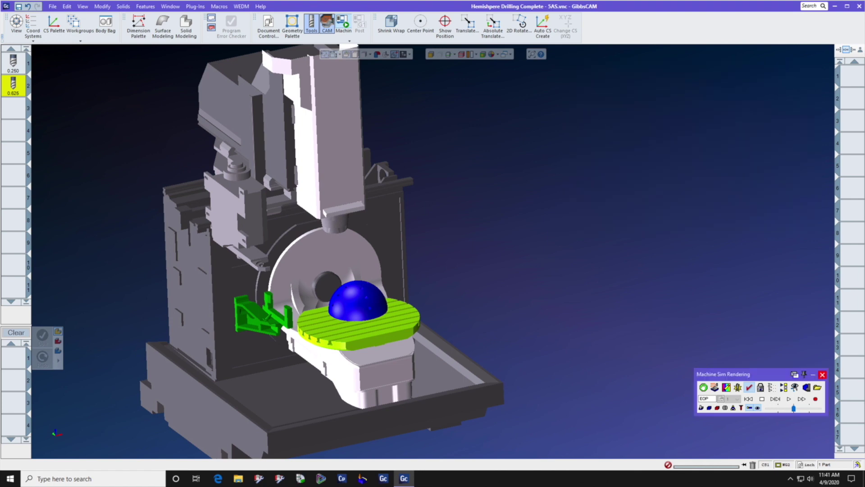
left_click(822, 375)
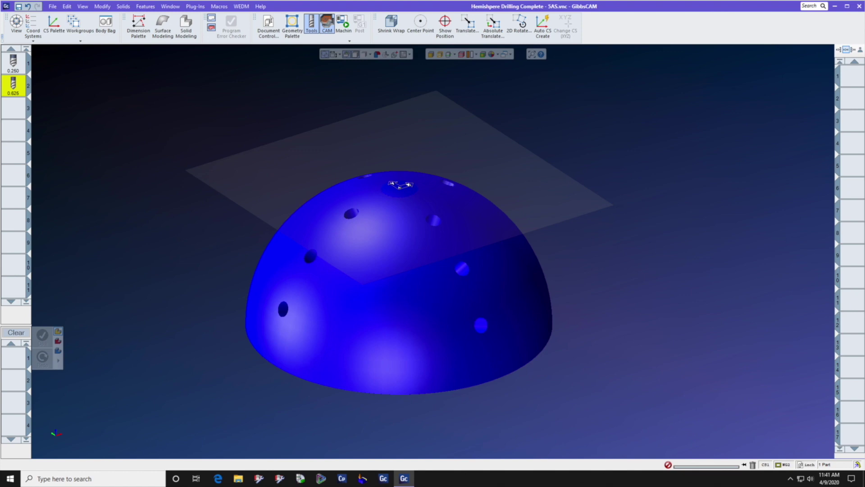
Step: Select the whole drilled hemisphere and check its hole radius with Show Position
left_click(445, 26)
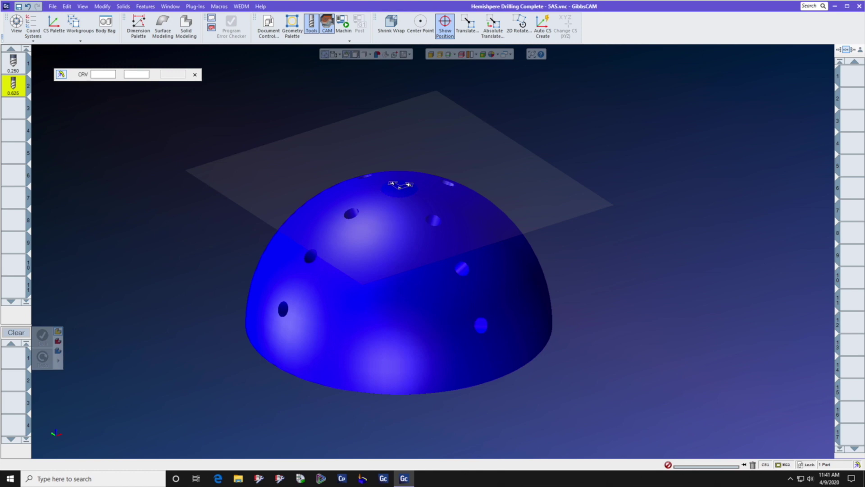
key("ctrl+a")
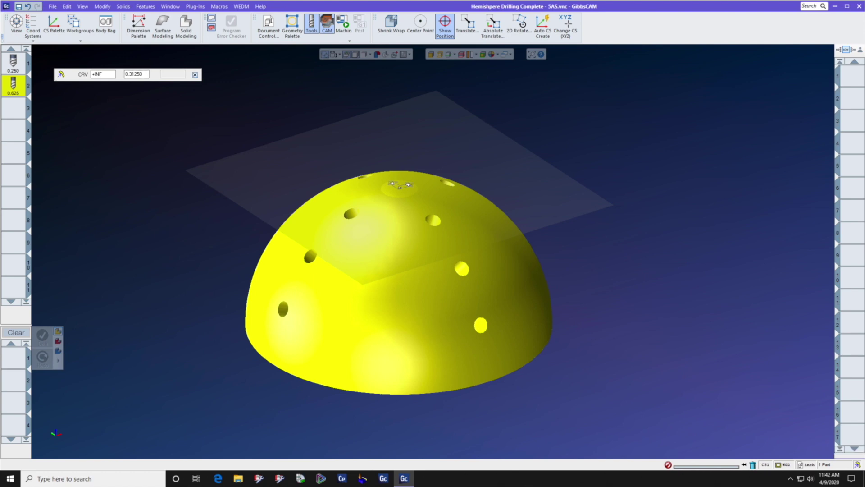
left_click(195, 74)
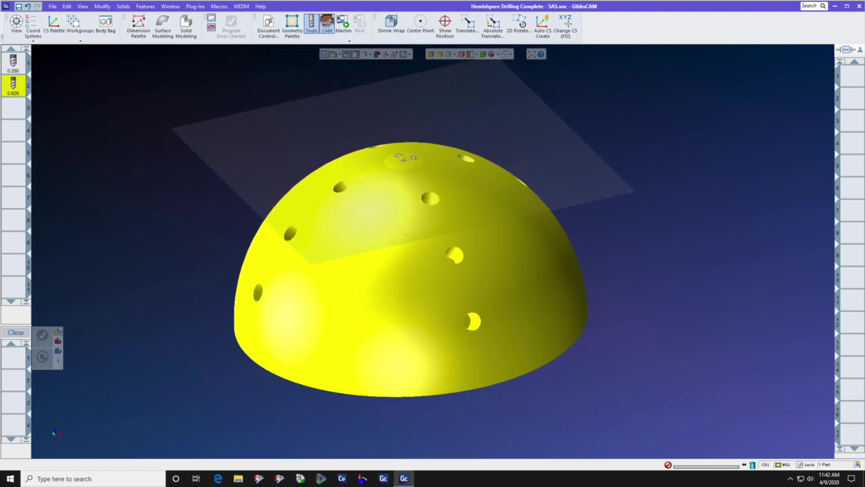
Step: Set the overall length of the 0.625 inch drill, tool 2, to 6 inches
double_click(18, 90)
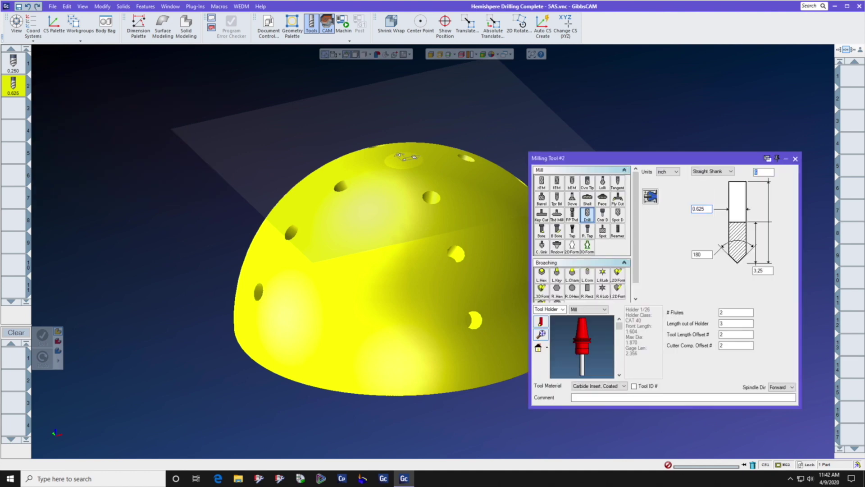
type("6")
key("Tab")
key("Tab")
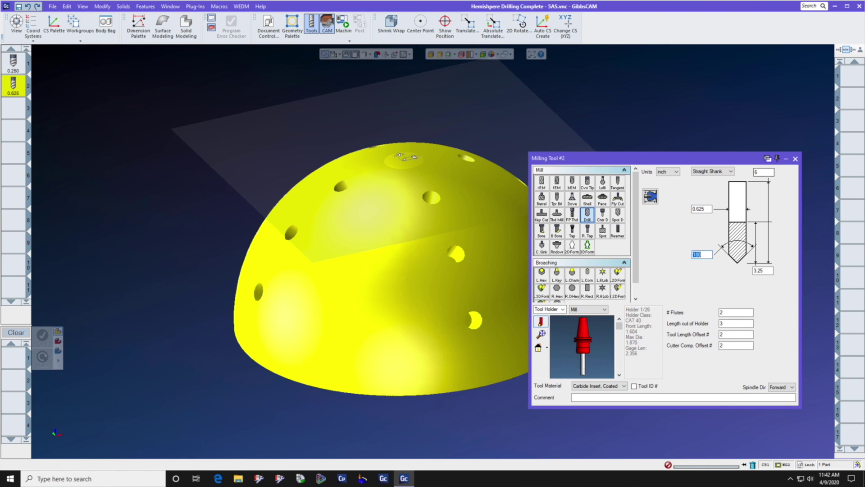
left_click(795, 158)
Step: Recognize the hemisphere's holes with AFR in the Hole Manager, auto-group them, and deselect the part
middle_click_drag(456, 254, 481, 265)
left_click(145, 6)
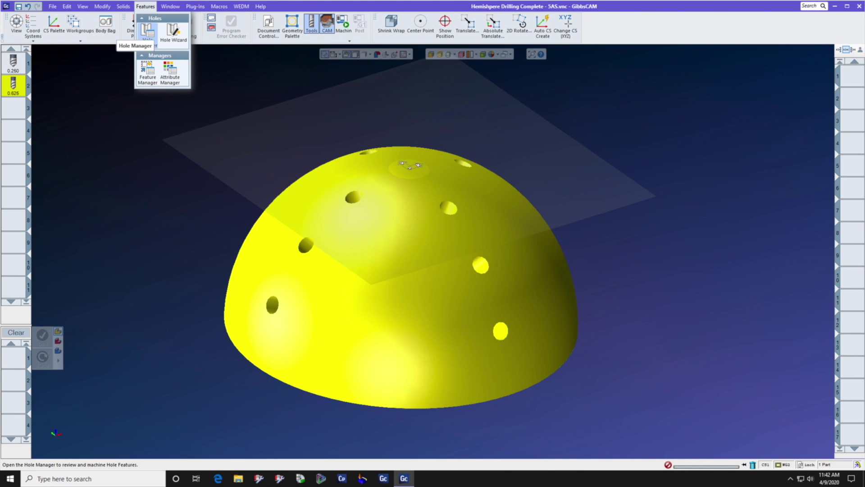
left_click(147, 31)
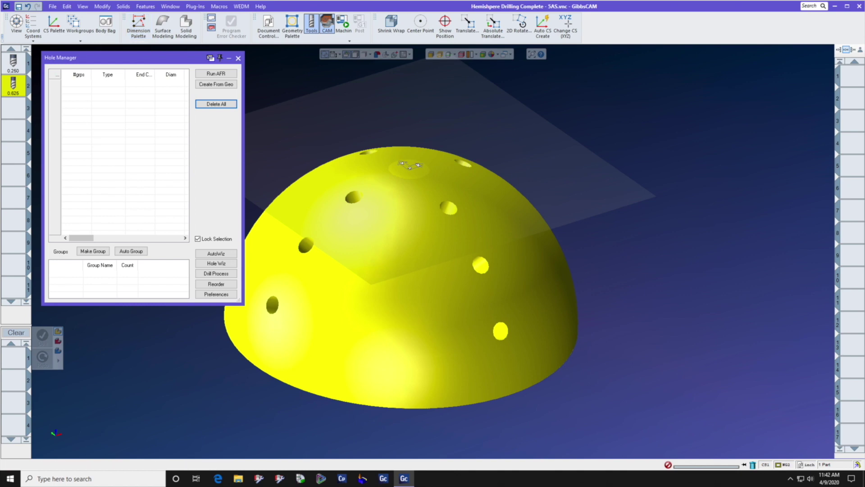
left_click(216, 73)
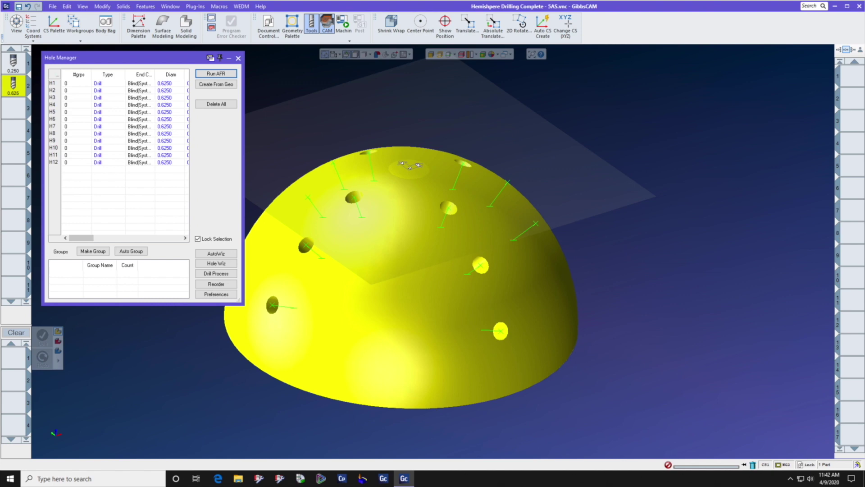
left_click(131, 251)
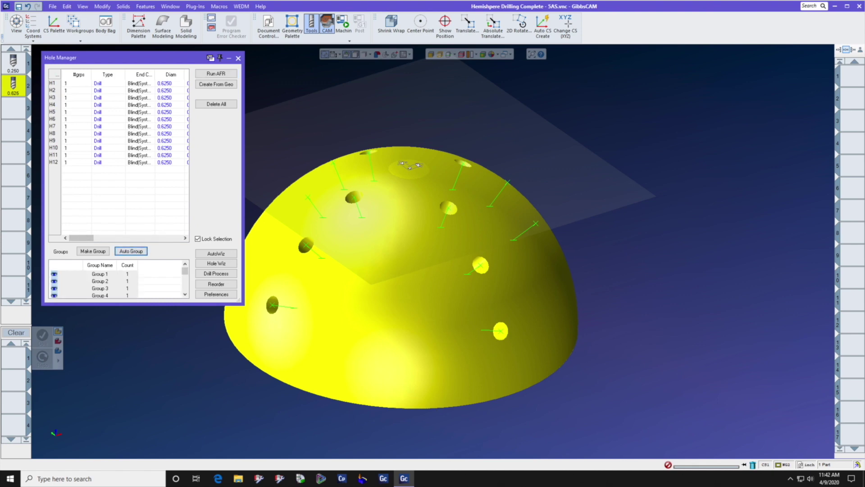
key("ctrl+d")
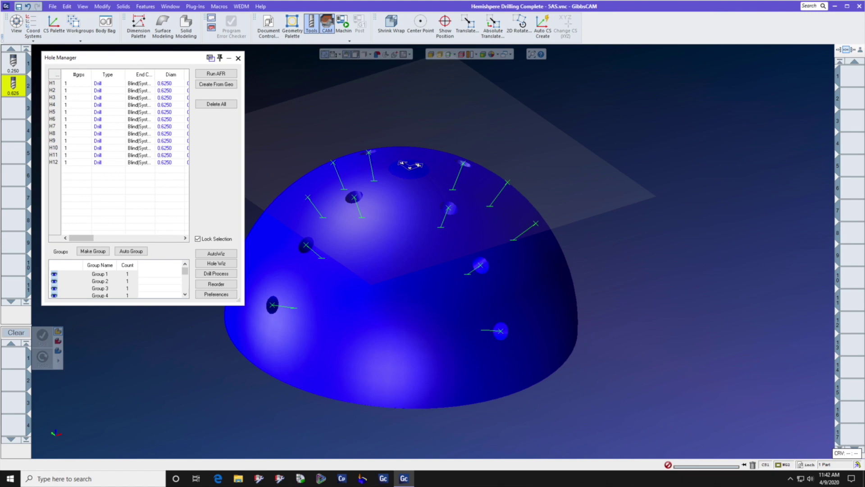
Step: Examine the recognized hole features and their axis directions on the hemisphere up close and in isometric view
left_click(448, 207)
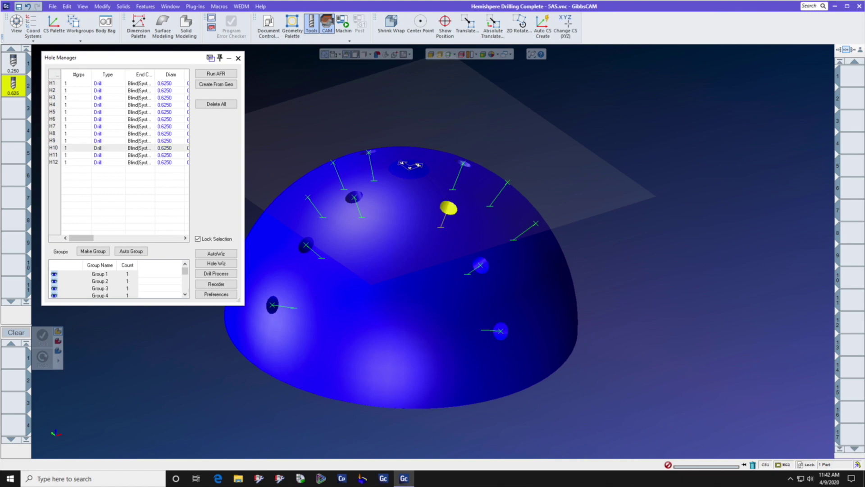
key("ctrl+d")
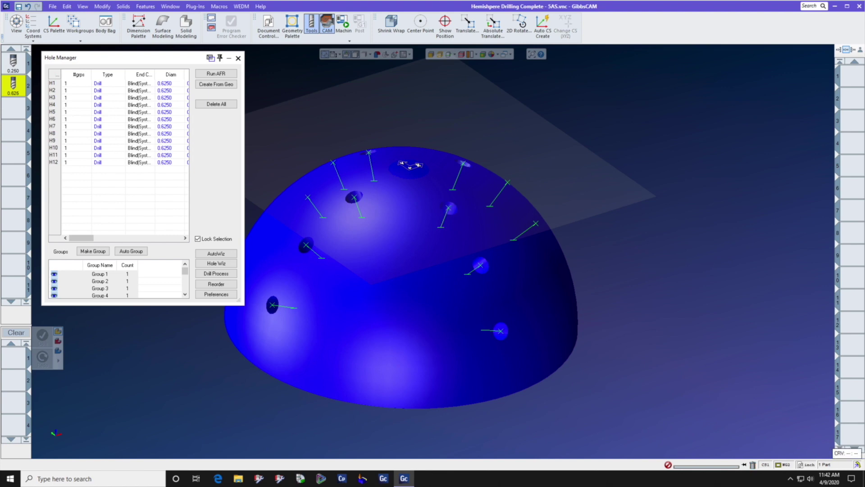
scroll(283, 251, "up", 5)
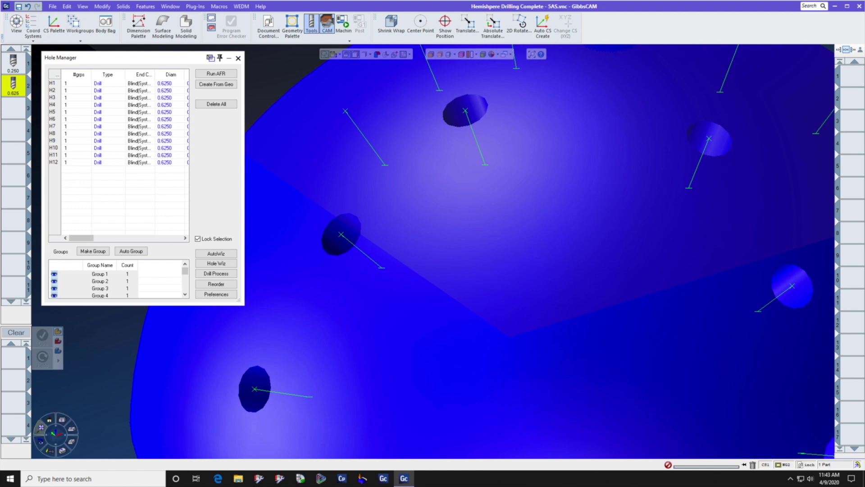
left_click(45, 422)
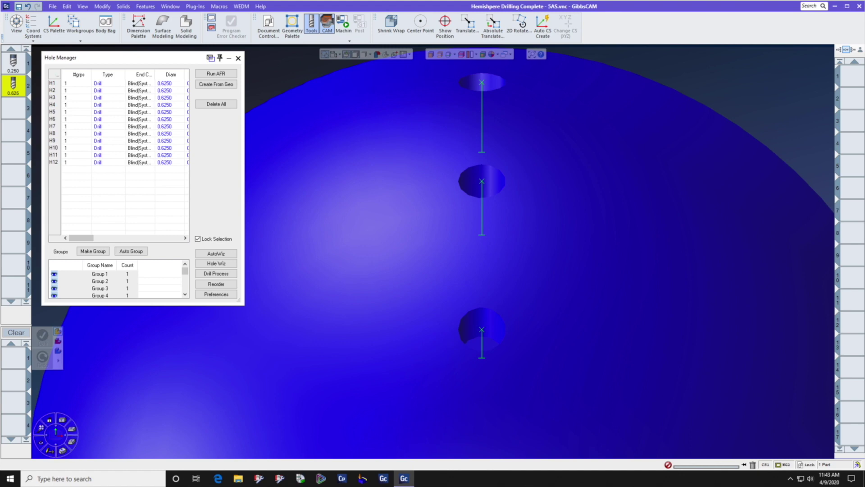
left_click(62, 450)
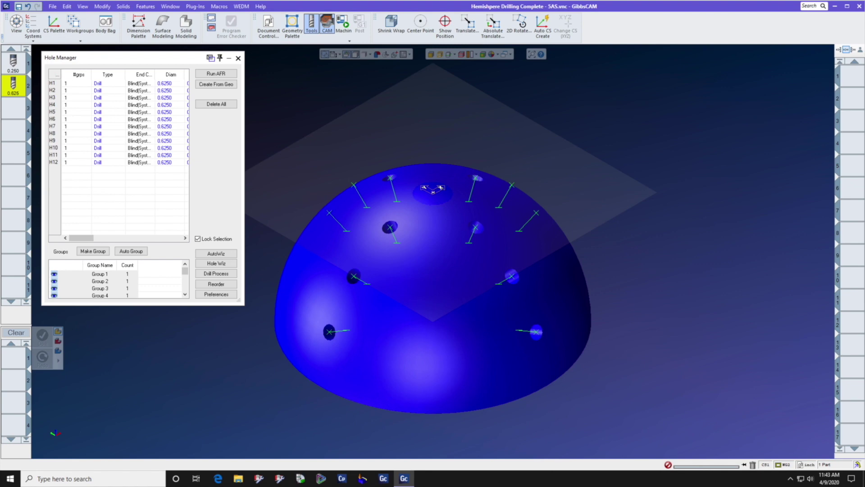
Step: Create a 5-Axis process with the 0.625 inch drill and choose Drilling as its process type
left_click_drag(13, 86, 14, 356)
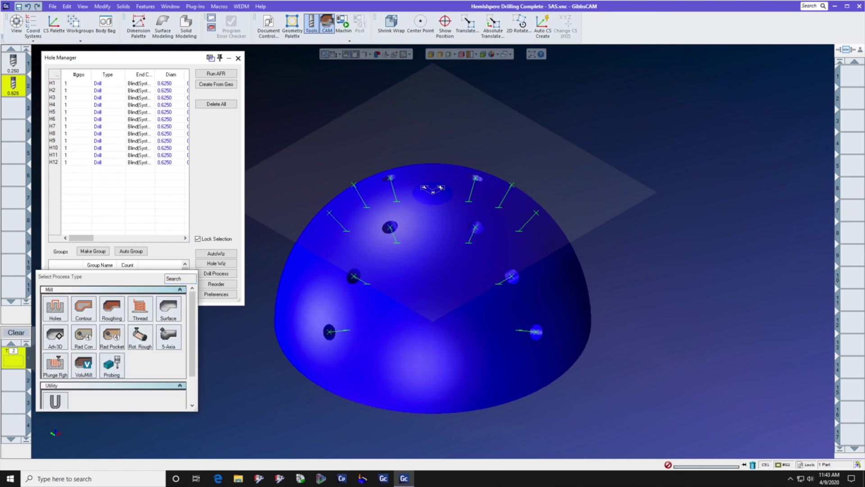
left_click(168, 335)
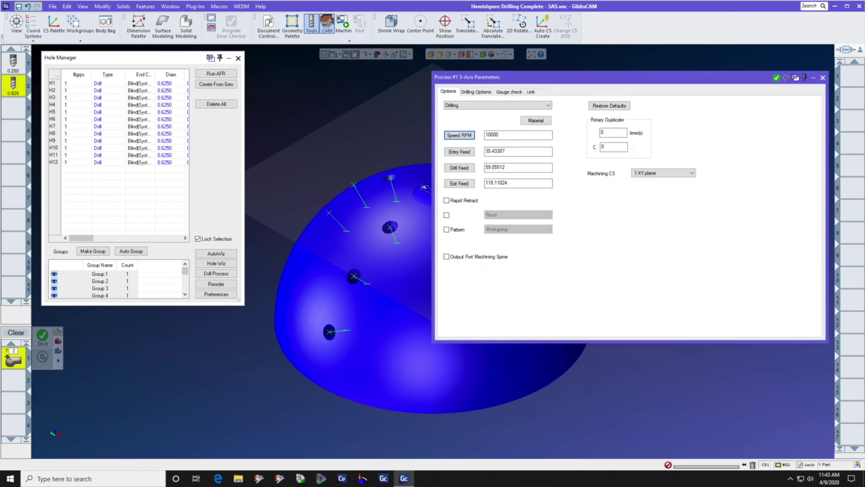
left_click(497, 105)
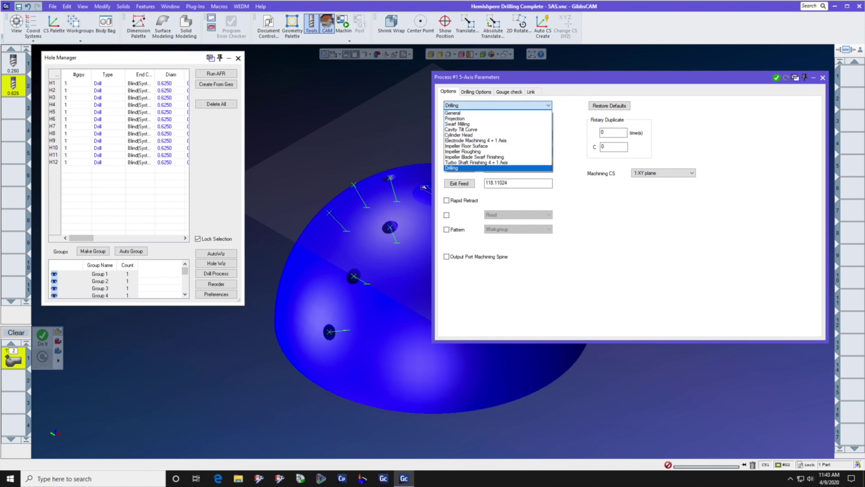
left_click(497, 168)
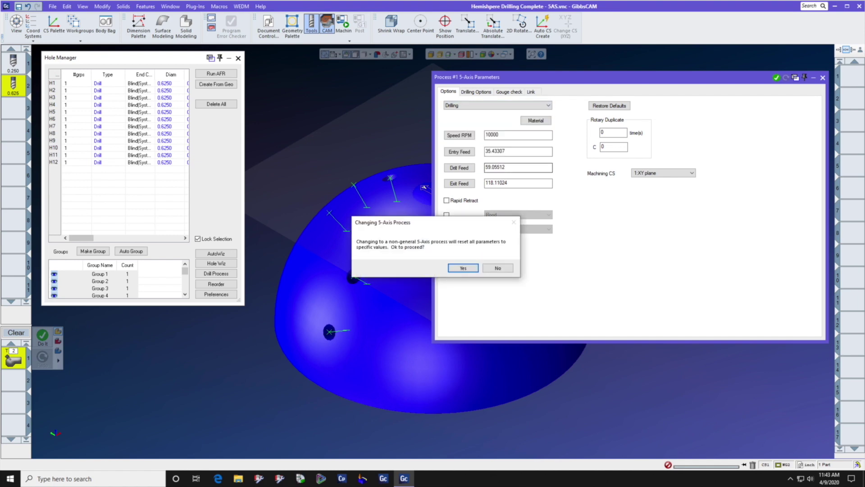
key("Return")
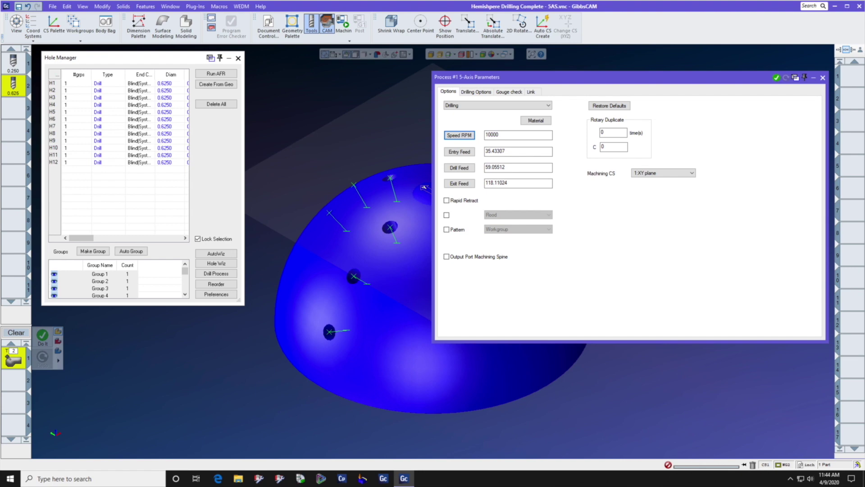
Step: Set the process's machining CS to 1:XY plane and display its drilling options
left_click(663, 172)
left_click(662, 180)
left_click(476, 92)
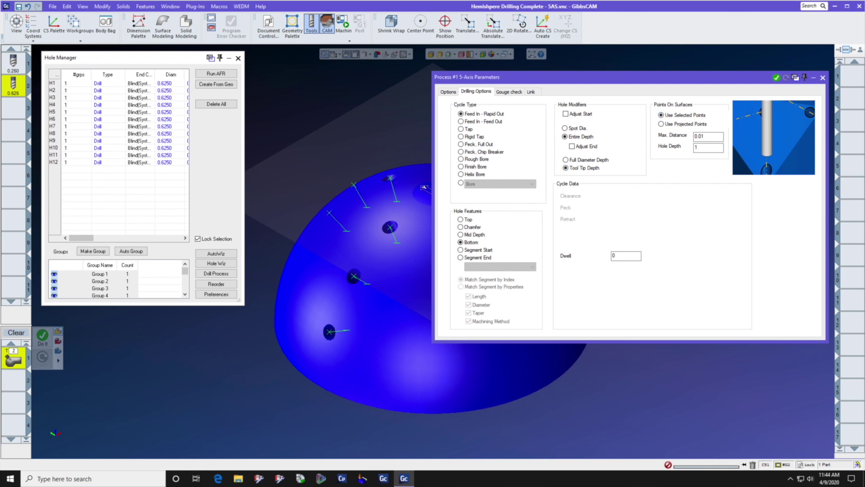
Step: Select all hole groups from Group 1 to Group 12, generate the 5-axis drilling operation, and close the process
left_click(99, 273)
scroll(118, 280, "down", 3)
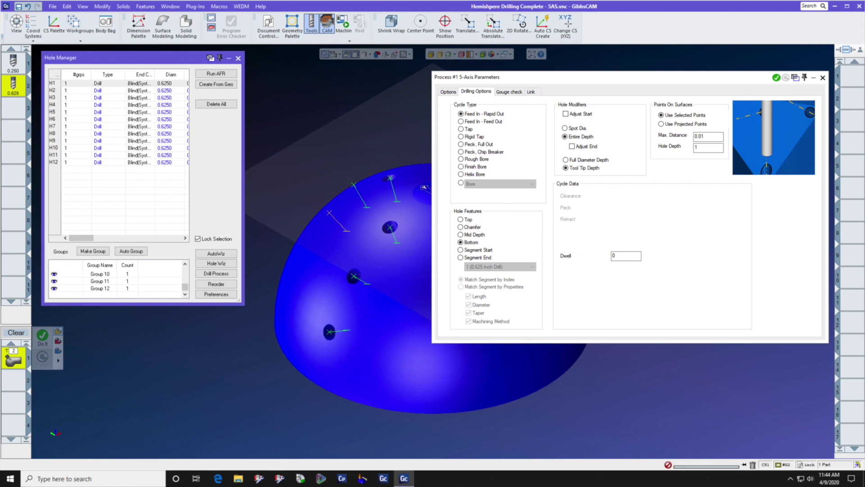
left_click(100, 288, "shift")
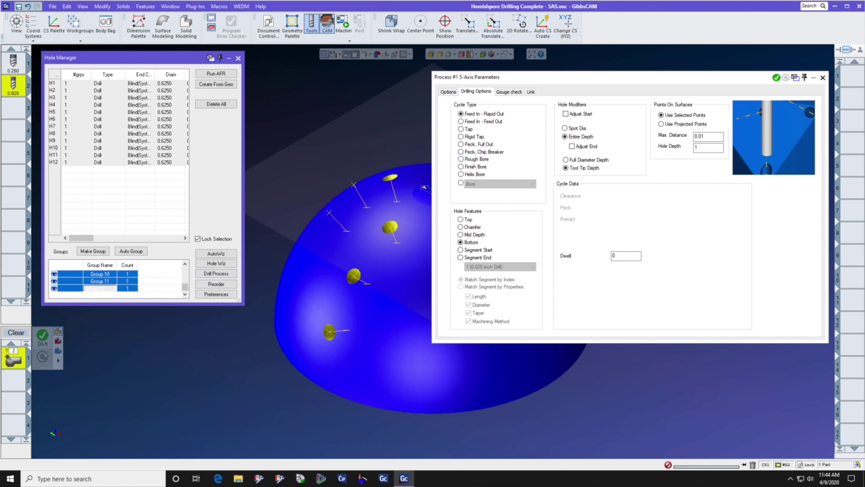
left_click(776, 77)
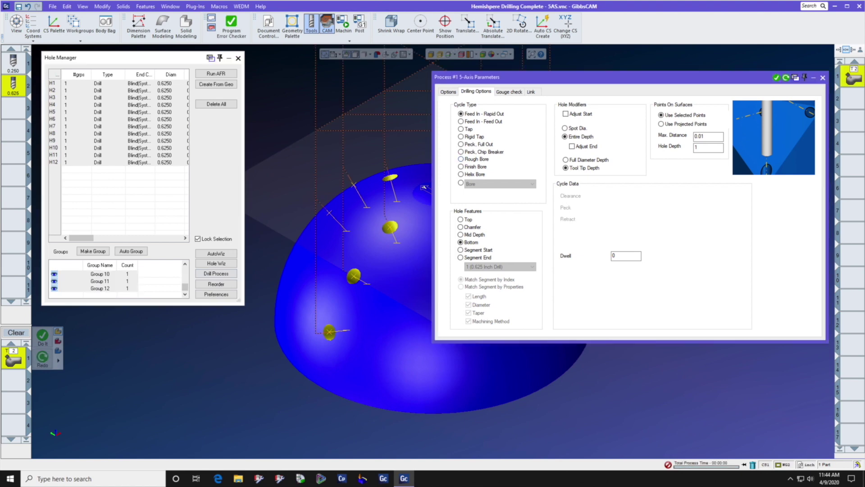
left_click(822, 77)
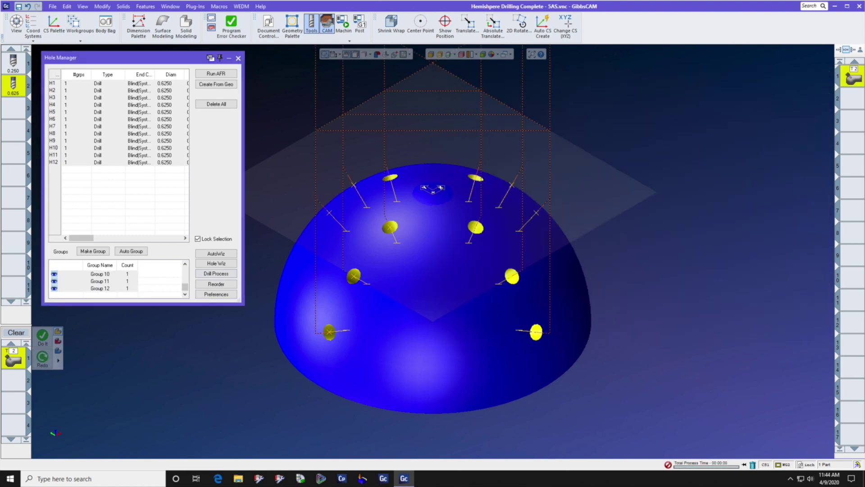
Step: Play the 5-axis drilling toolpath in the machine simulation and watch the drill at the hemisphere up close
scroll(600, 274, "down", 3)
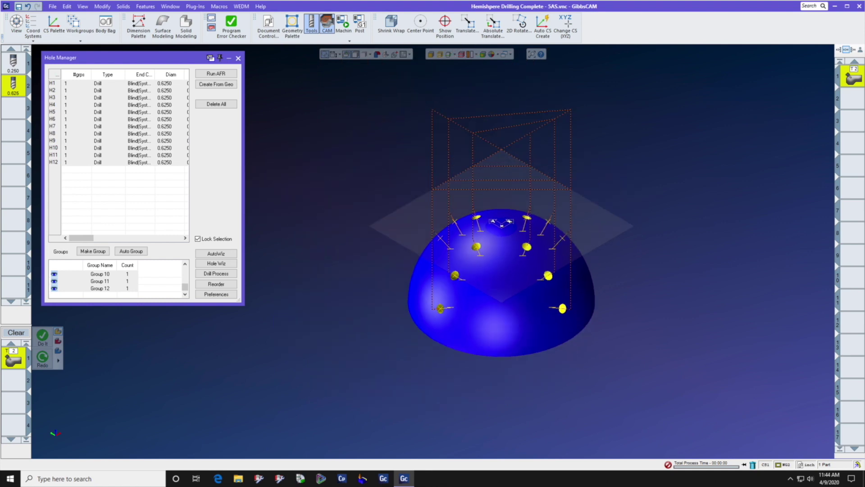
left_click(343, 25)
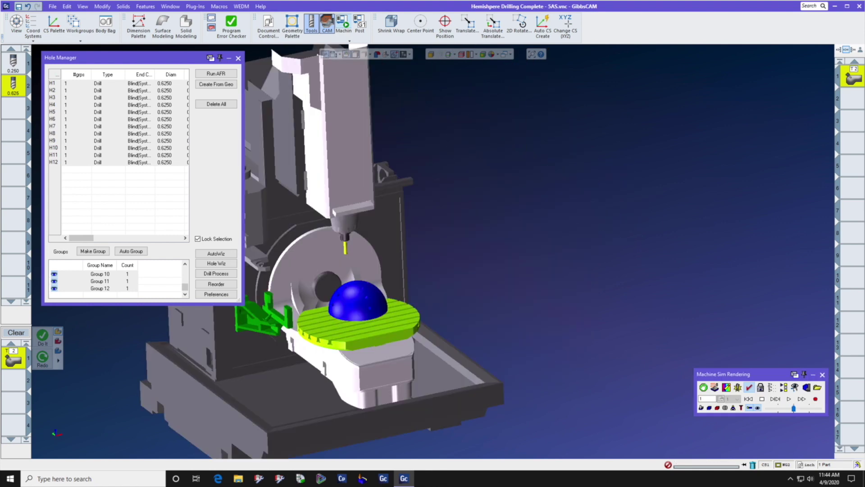
left_click(788, 399)
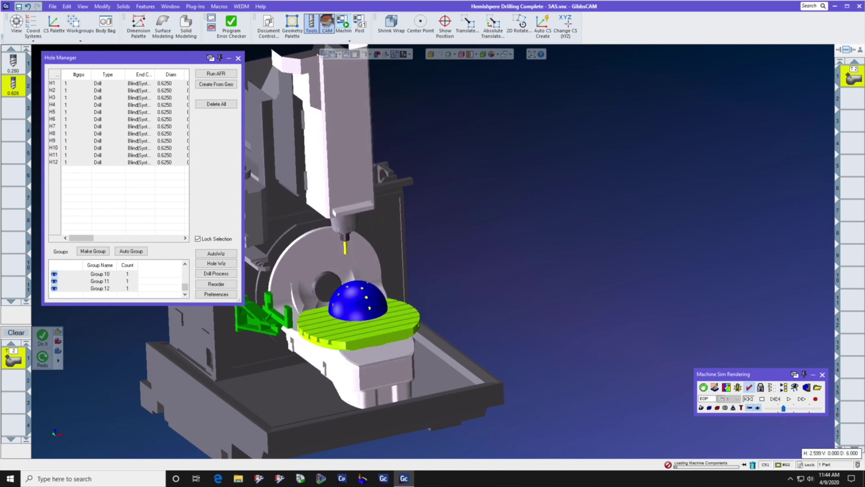
left_click(789, 399)
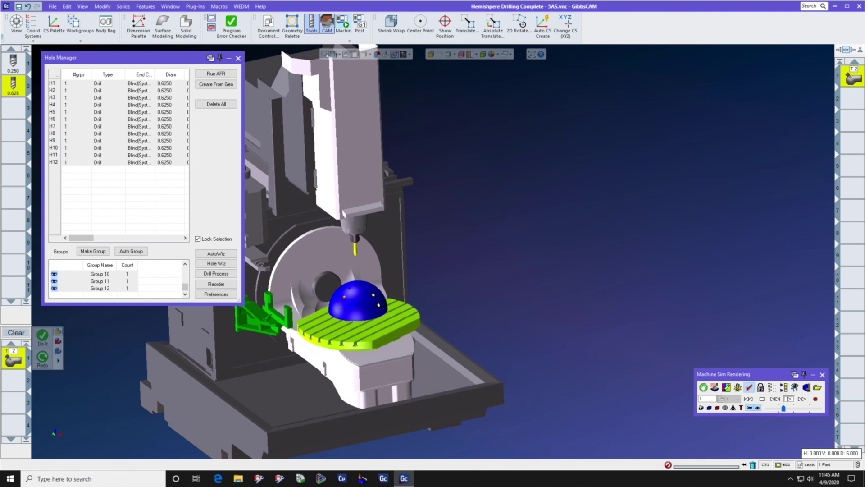
left_click_drag(295, 256, 408, 357)
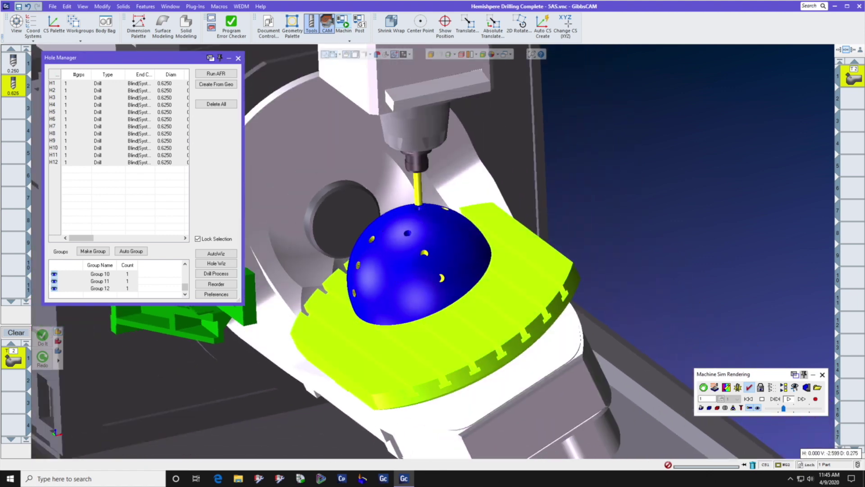
Step: Leave the simulation and set the 5-axis process's first entry to Approach from rapid distance and last exit to Retract to rapid distance
left_click(822, 374)
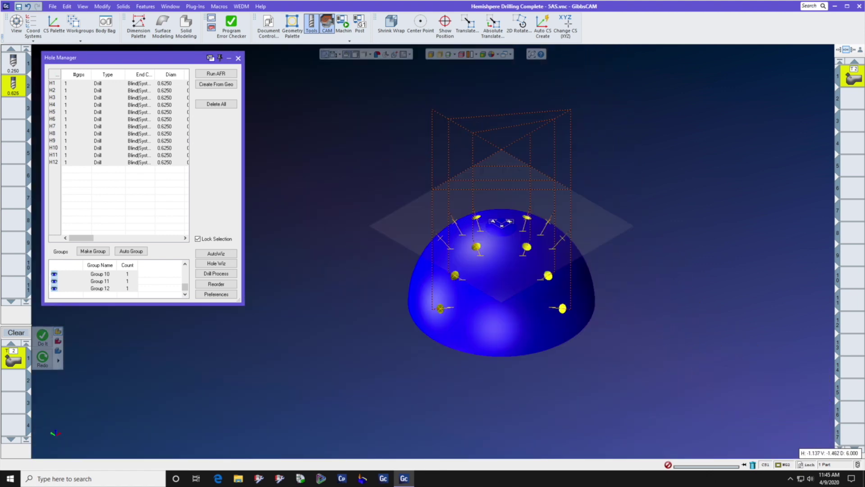
middle_click_drag(502, 288, 423, 287)
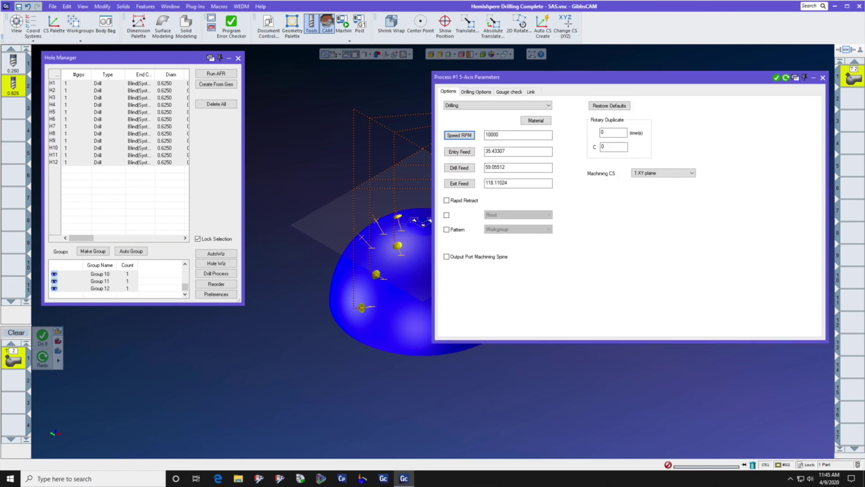
left_click(531, 92)
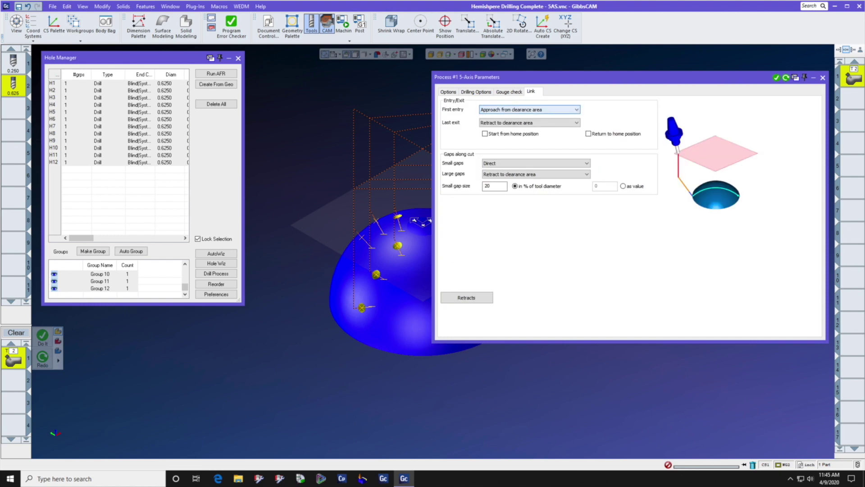
left_click(529, 110)
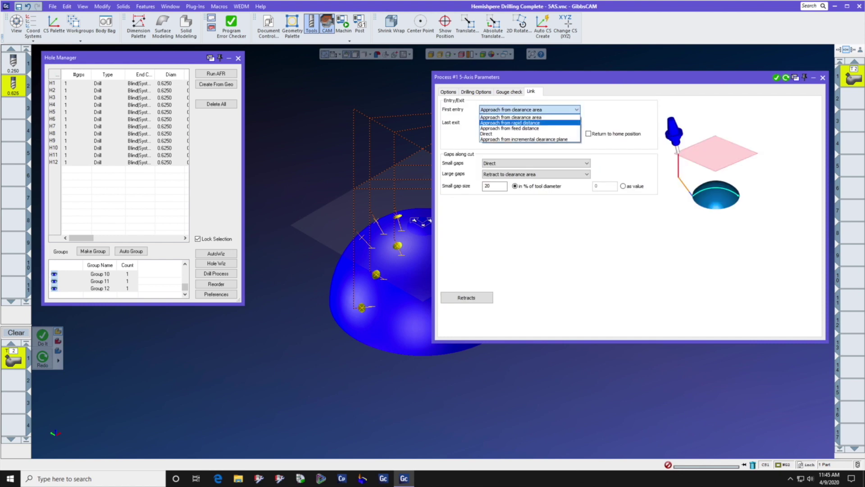
left_click(509, 123)
left_click(529, 122)
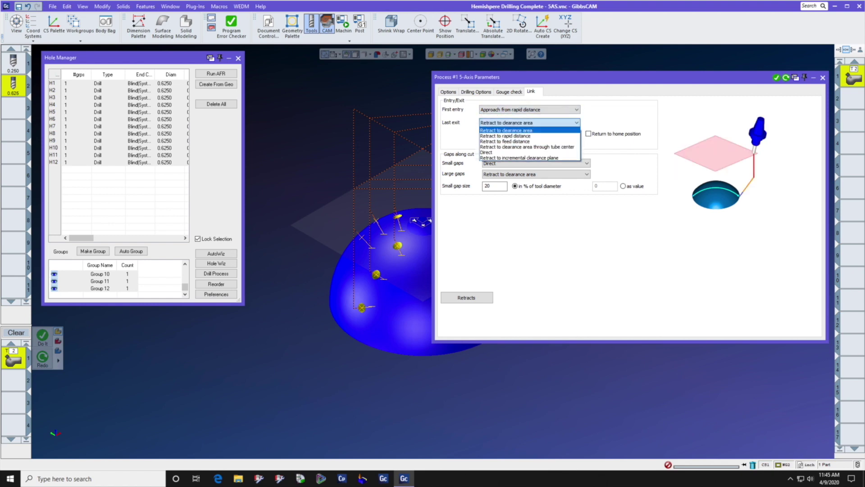
left_click(505, 135)
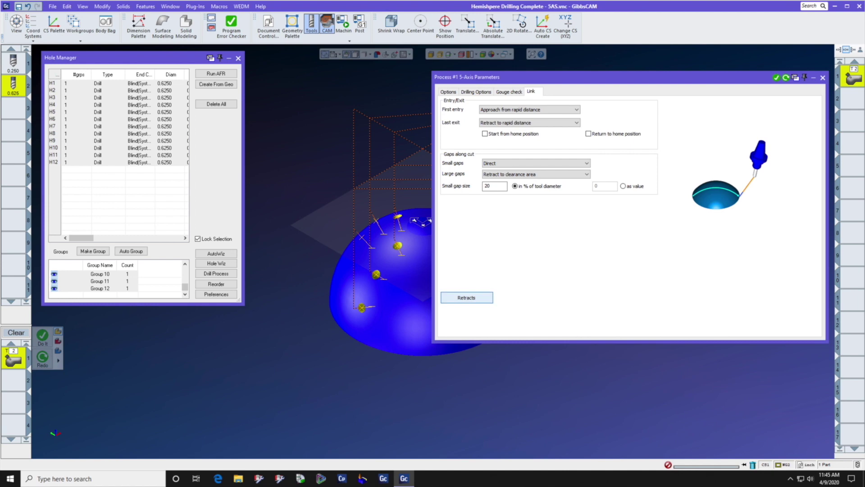
Step: Set the rapid distance to 1 in the process's retract settings
left_click(466, 298)
double_click(585, 292)
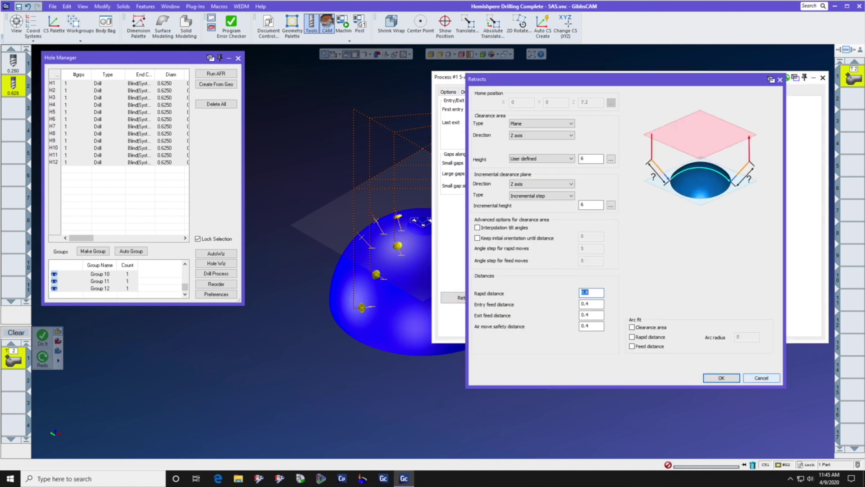
type("1")
left_click(721, 377)
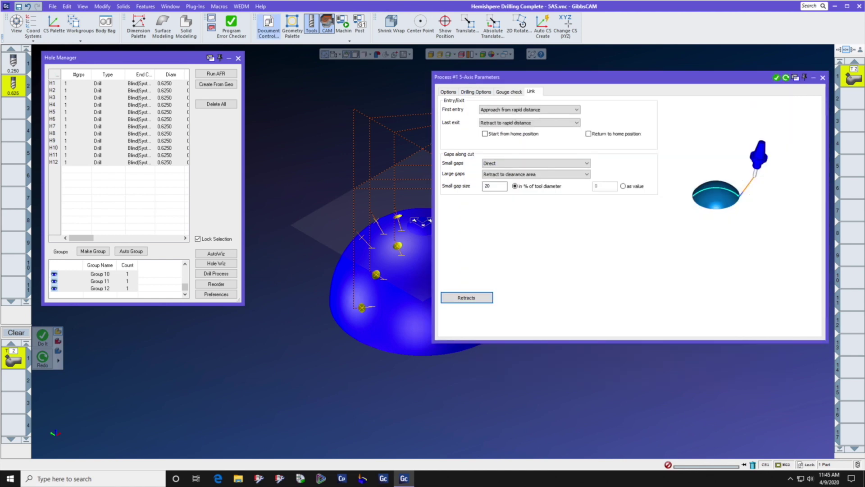
Step: Set the part's workspace clearance to 4 inches in the document settings
left_click(269, 25)
double_click(650, 296)
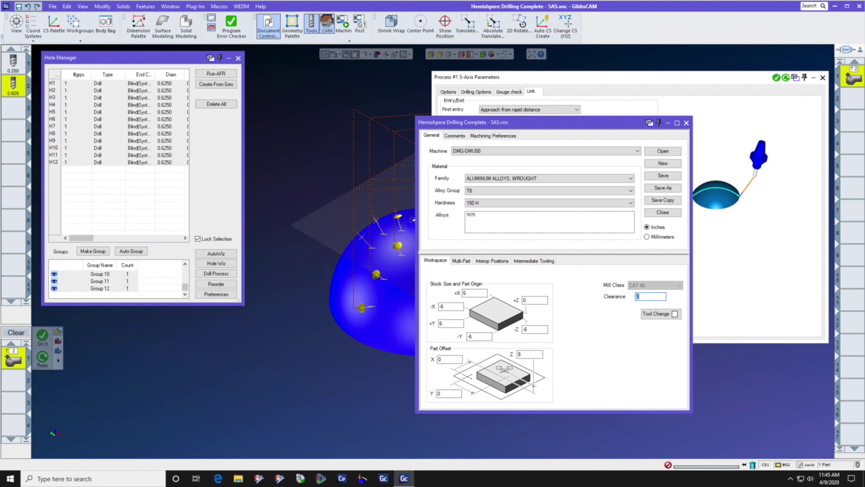
type("4")
left_click(686, 122)
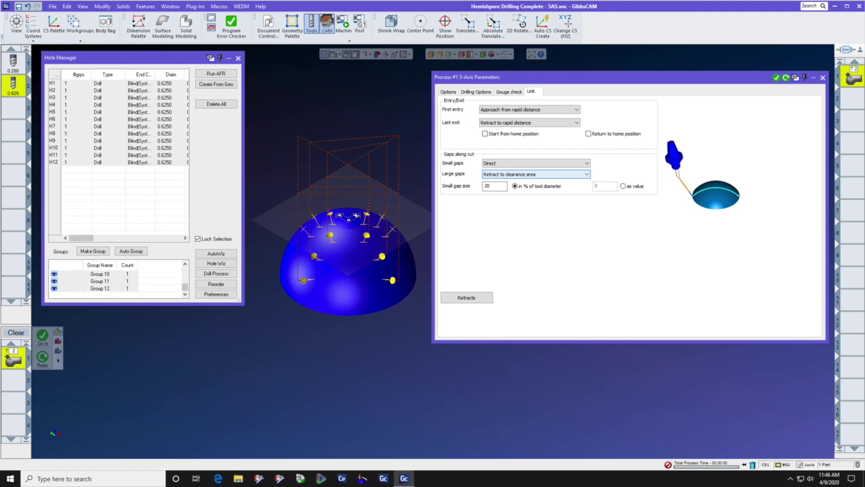
Step: Set both small and large gaps to Retract to rapid distance, regenerate the 5-axis operation, and close the process
left_click(535, 163)
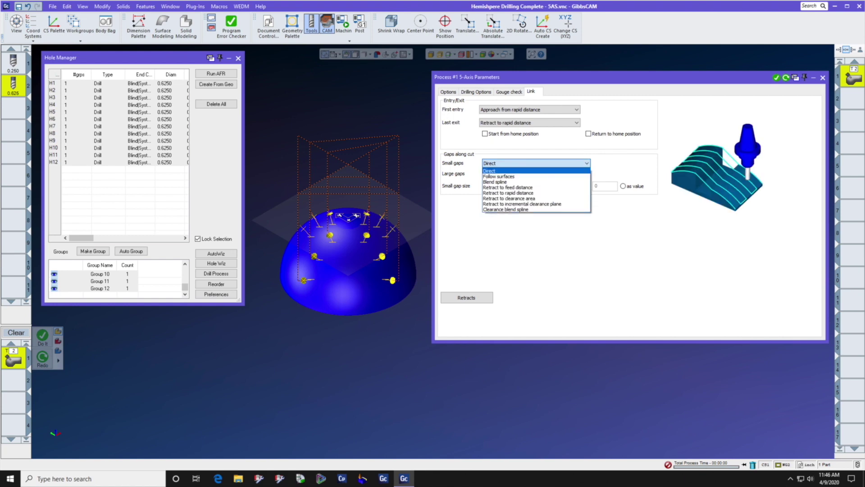
key("Down")
key("Down")
key("Down")
key("Down")
key("Return")
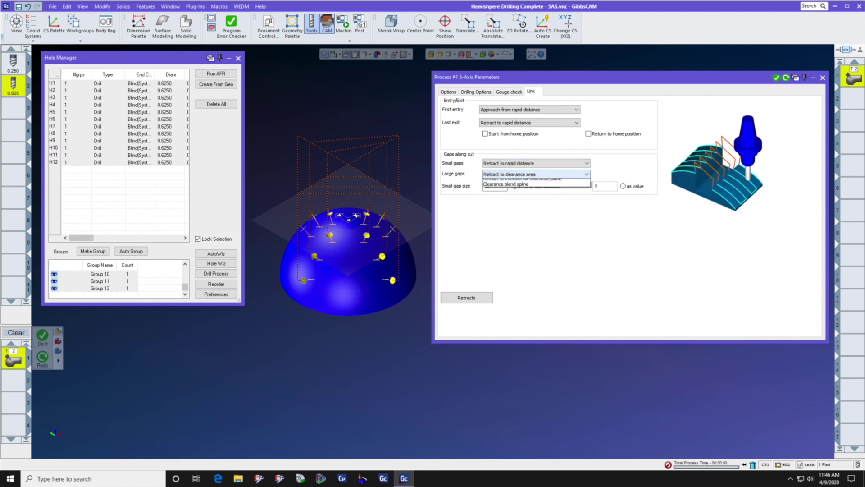
left_click(535, 174)
left_click(536, 203)
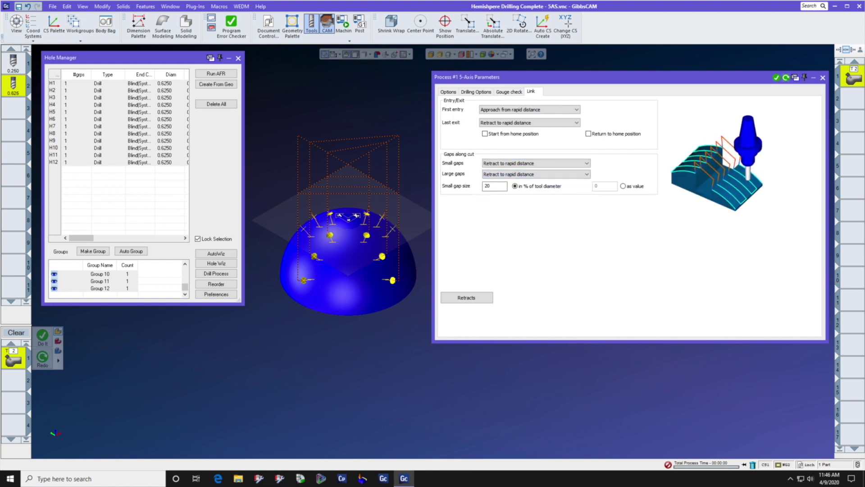
left_click(786, 77)
left_click(823, 77)
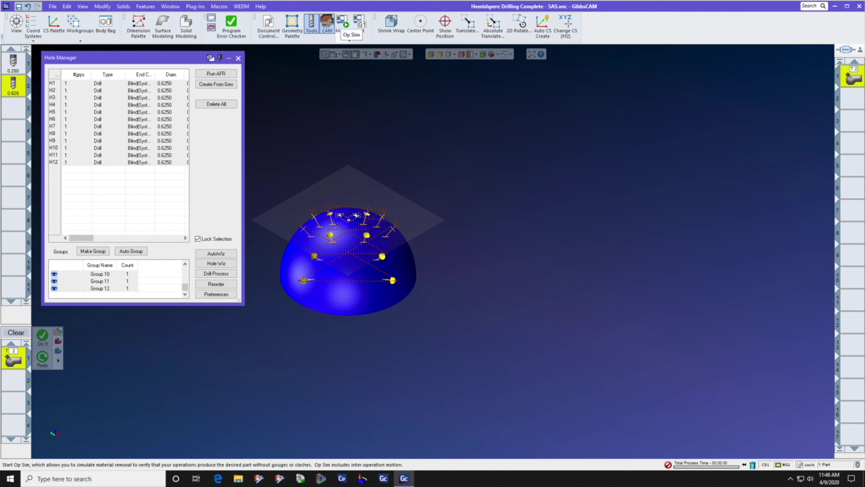
Step: Play the machine simulation to check the drill's moves between holes with rapid-distance retracts, and exit it
left_click(343, 25)
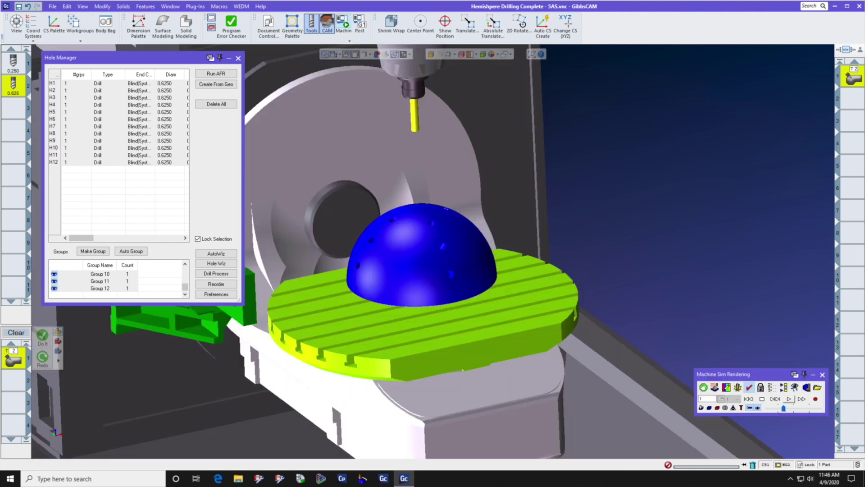
left_click(789, 398)
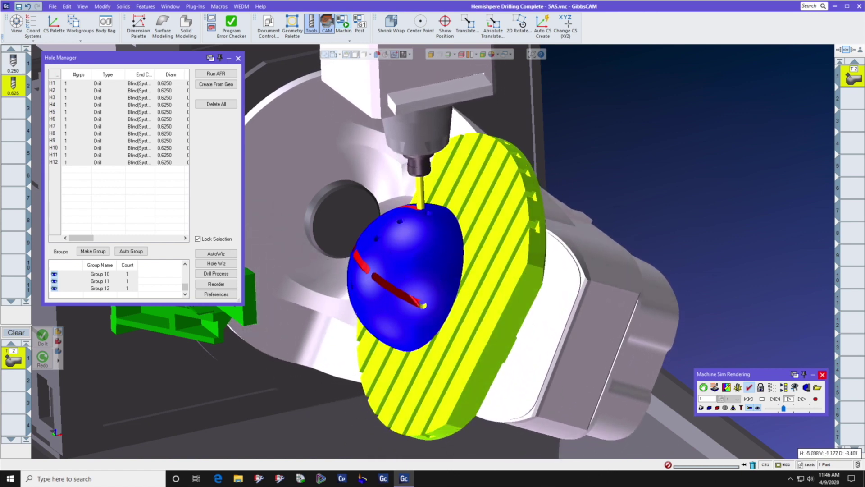
key("Escape")
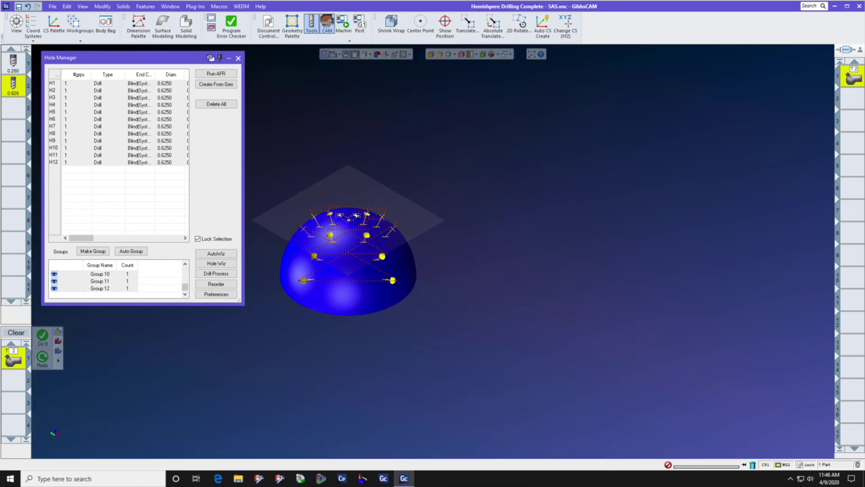
Step: Set small and large gaps to Clearance blend spline with a small gap size of 100% of tool diameter, and regenerate the operation
left_click(531, 92)
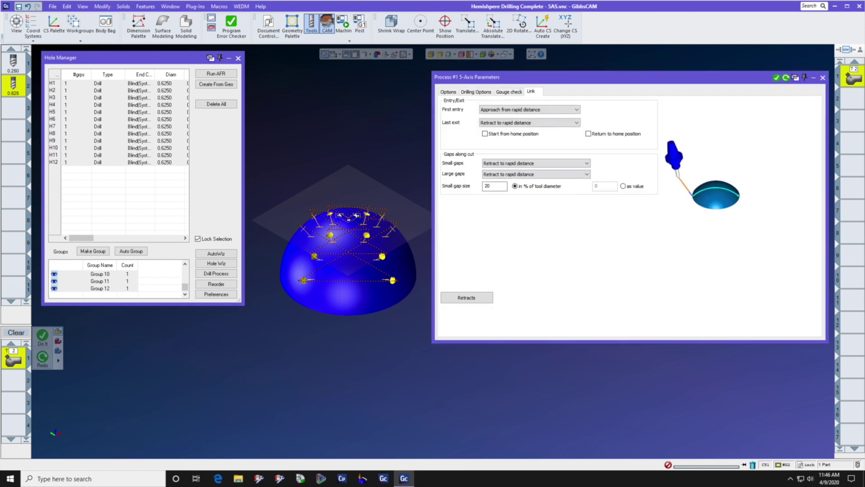
left_click(536, 174)
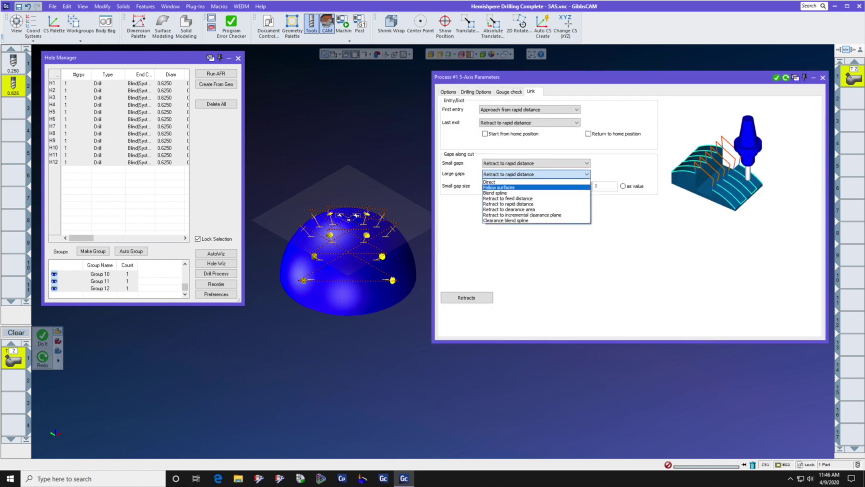
left_click(536, 220)
left_click(535, 163)
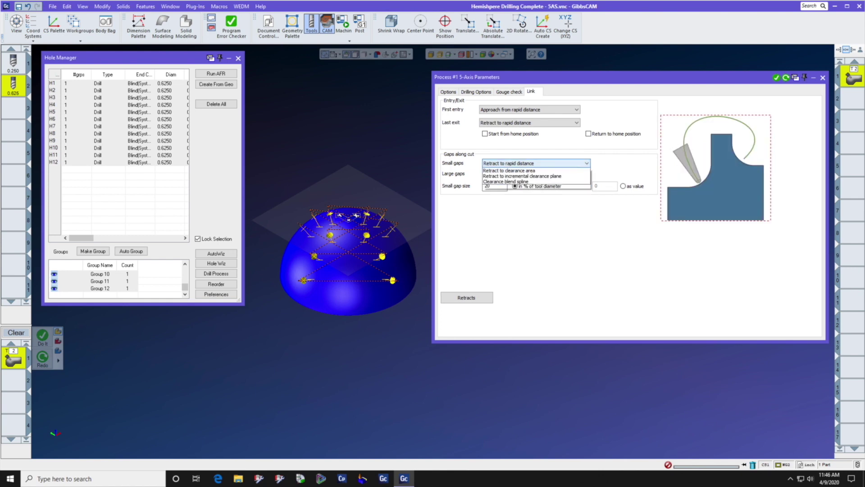
left_click(535, 209)
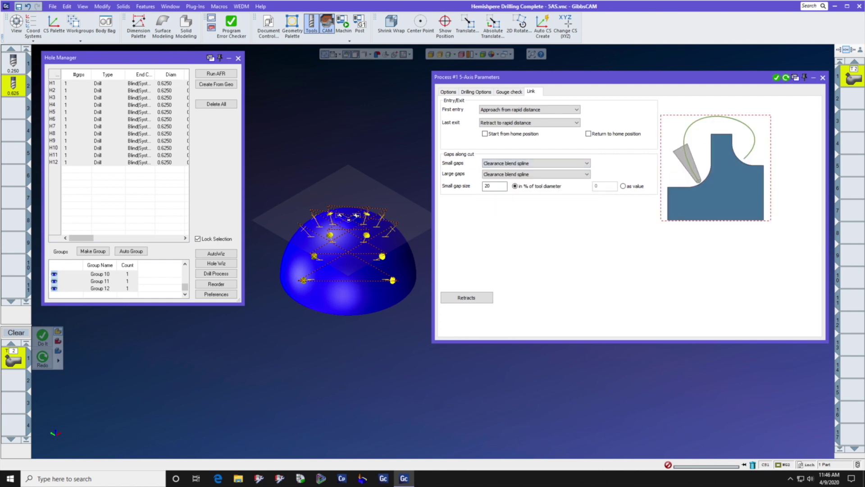
key("Tab")
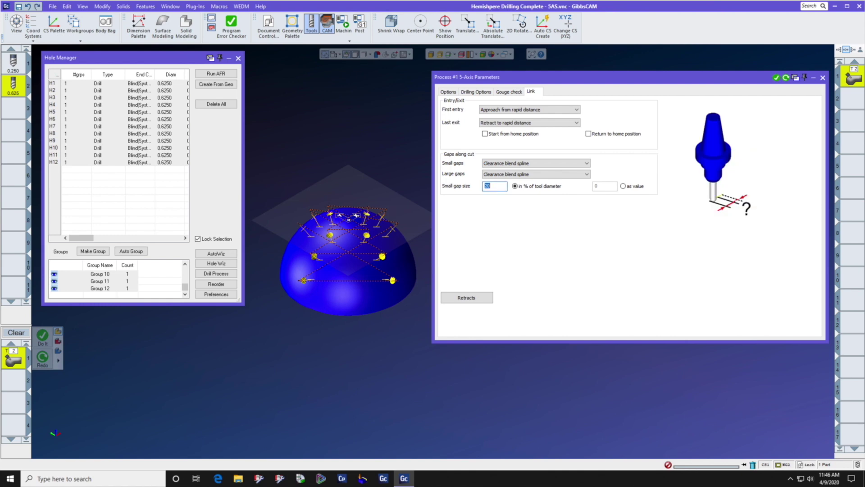
type("100")
left_click(785, 78)
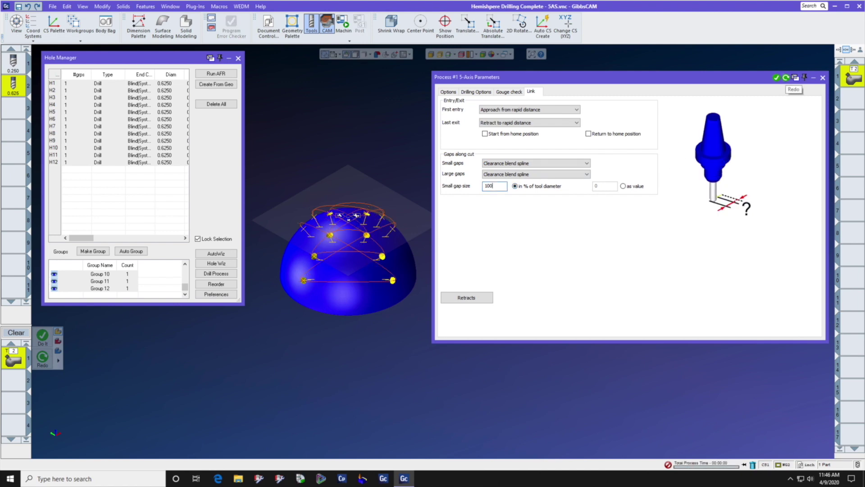
left_click(823, 77)
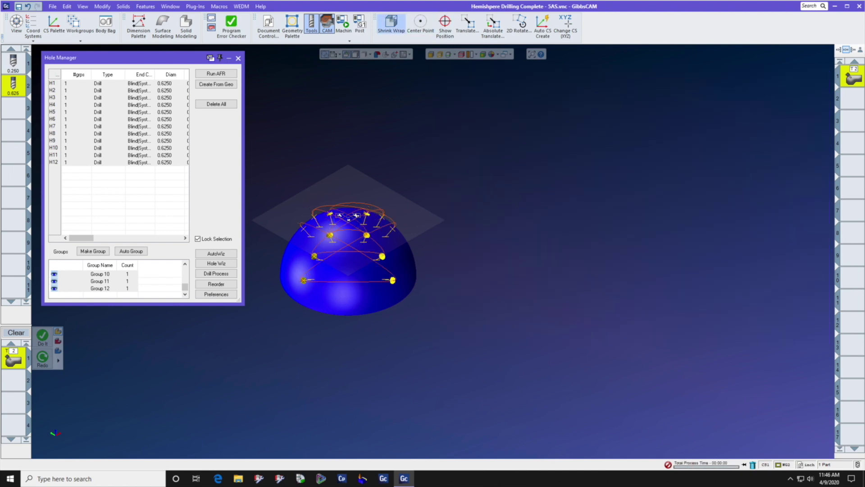
Step: Play the machine simulation to check the blend spline moves between the holes, and close it
left_click(344, 25)
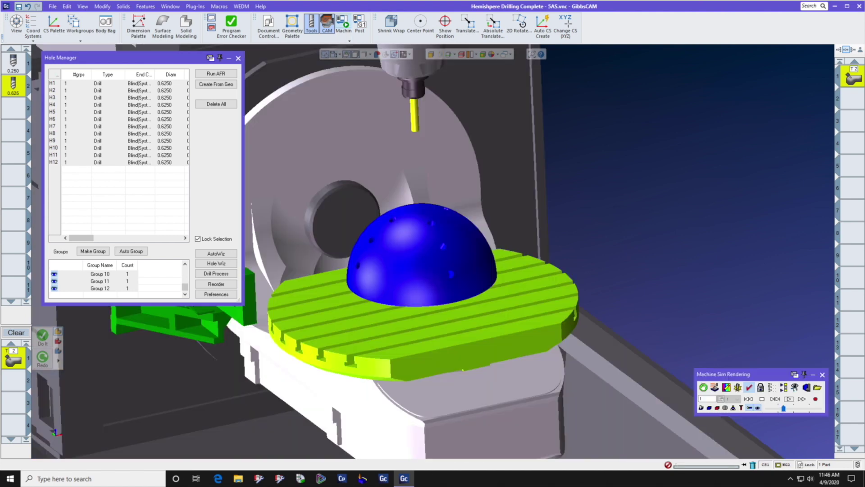
left_click(788, 398)
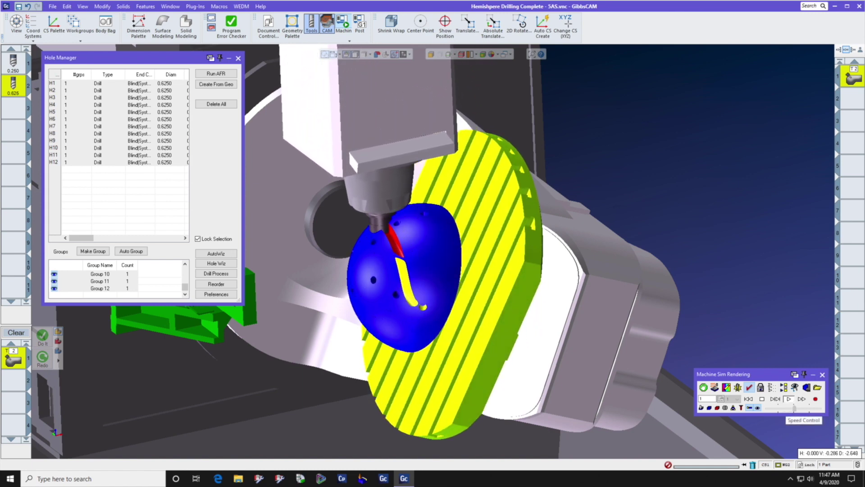
left_click(822, 375)
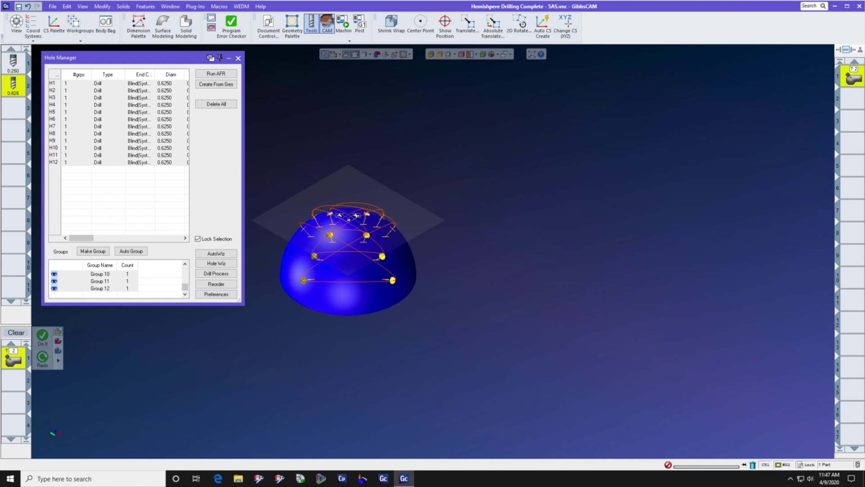
Step: Sort all 12 hole groups by Closest Hole next from the X+ Y+ start corner, and regenerate the drilling operation
left_click(100, 274)
scroll(100, 281, "up", 3)
left_click(100, 274)
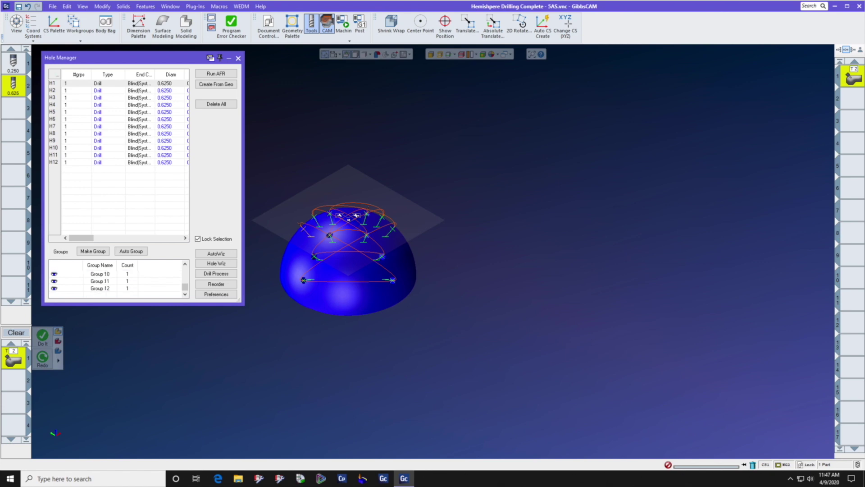
left_click(100, 288, "shift")
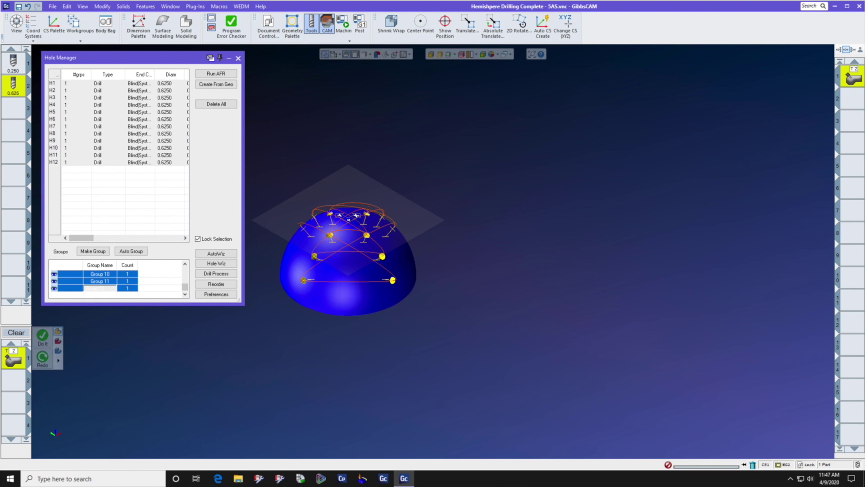
left_click(103, 7)
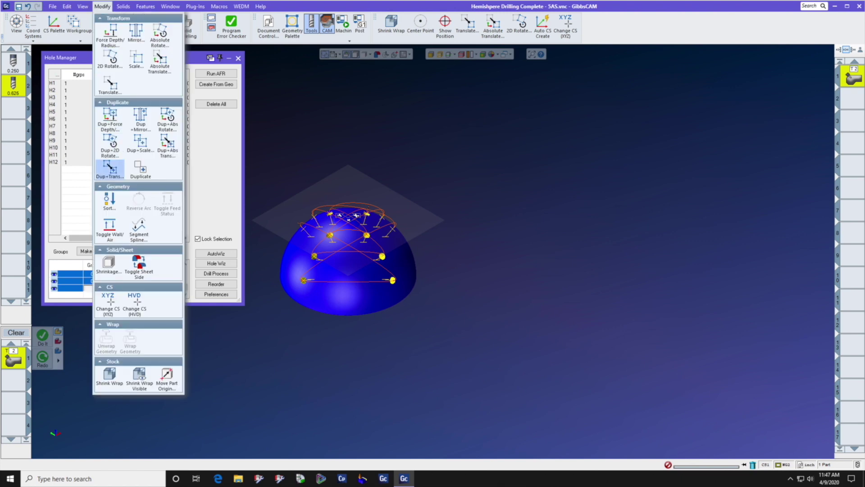
left_click(110, 201)
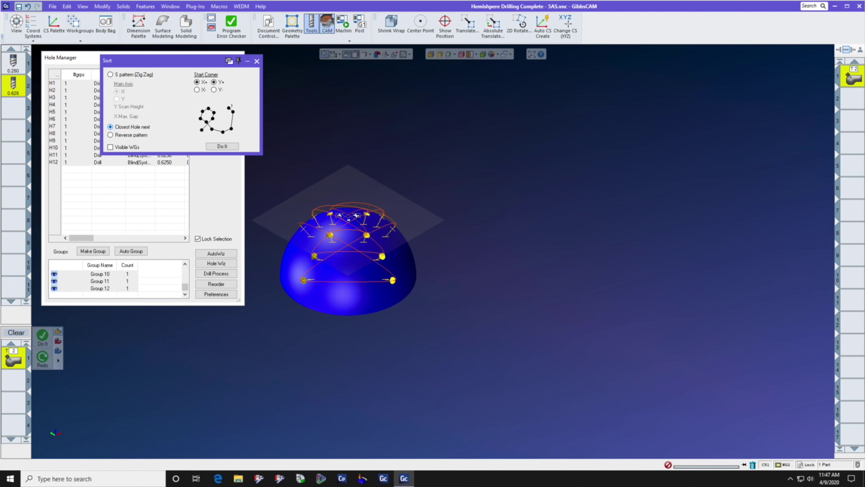
left_click(223, 146)
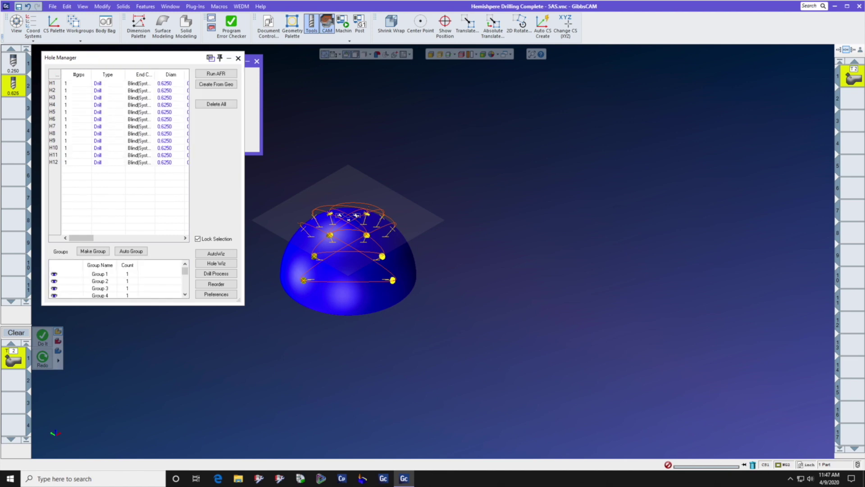
left_click(42, 358)
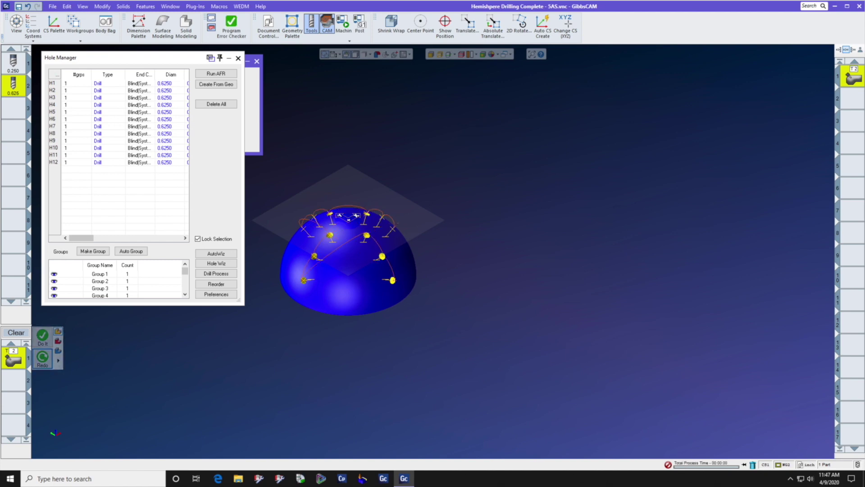
Step: Play the machine simulation of the drilling toolpath with the sorted hole order
left_click(343, 25)
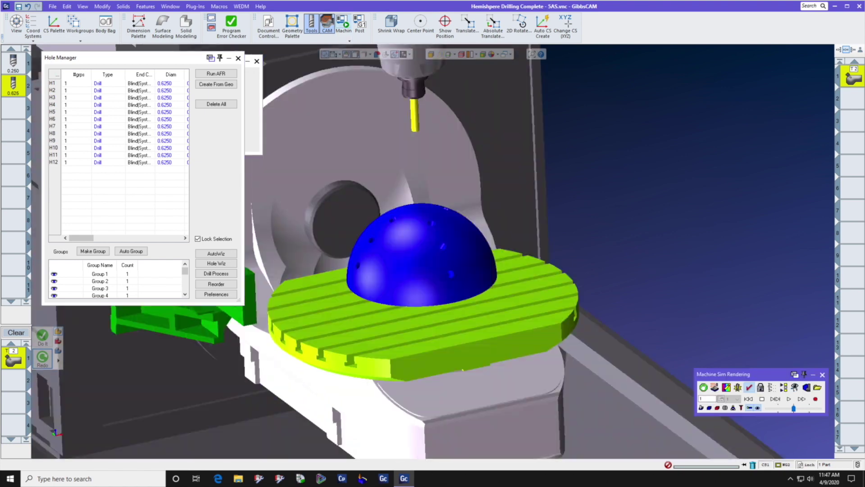
left_click(788, 399)
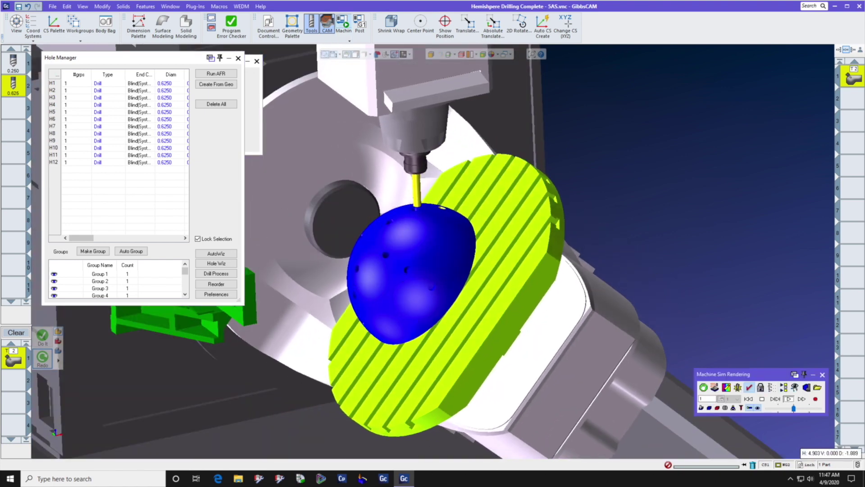